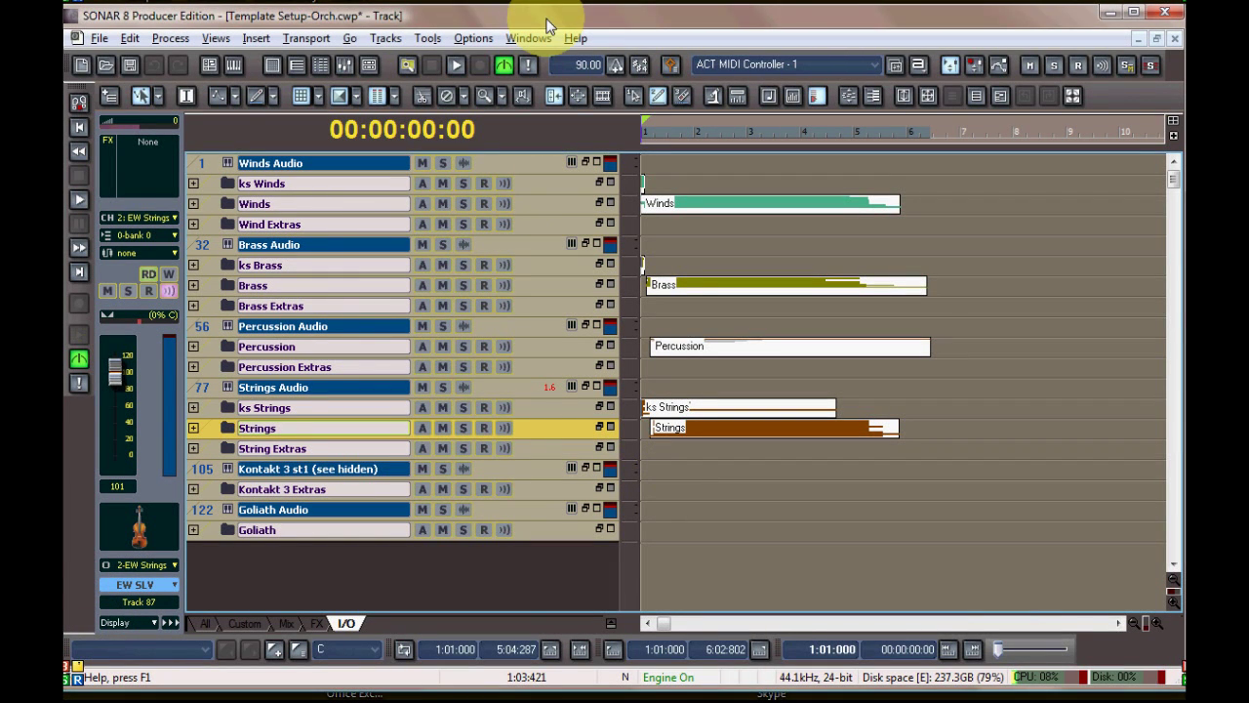
# - Open the Synth Rack to list EW Strings 1, EW Brass 2 and the other loaded instruments
pyautogui.click(369, 70)
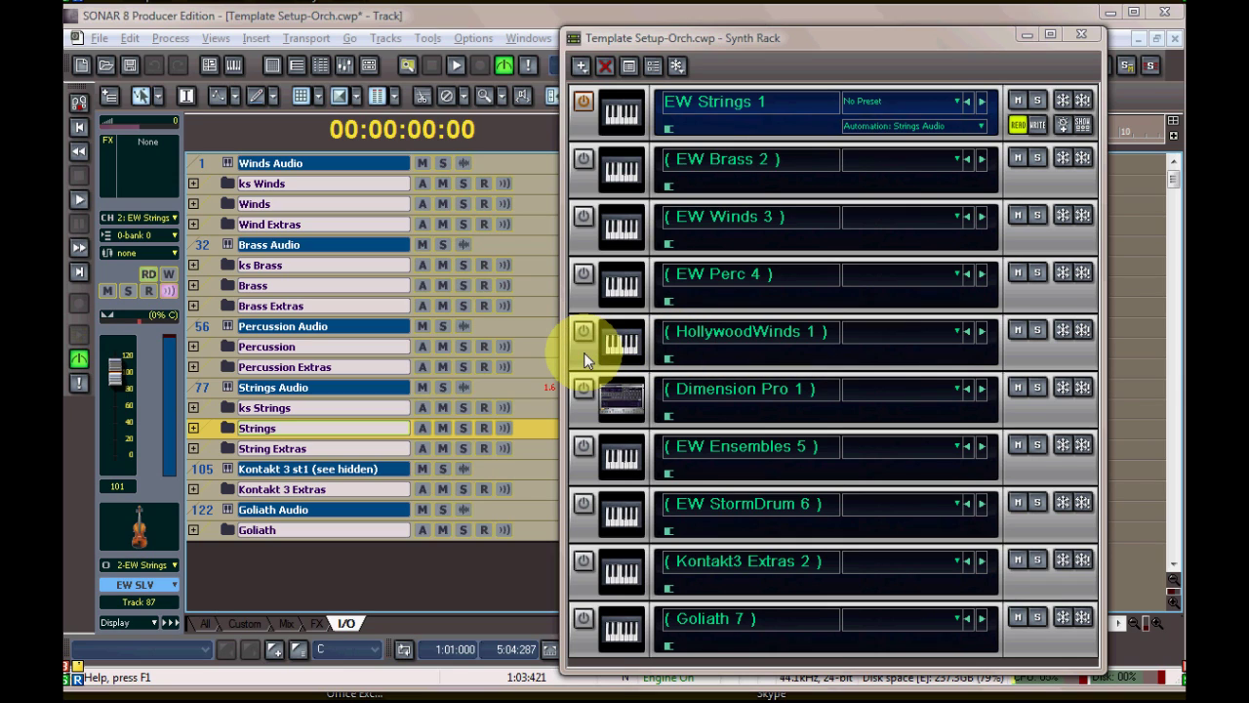
pyautogui.click(588, 406)
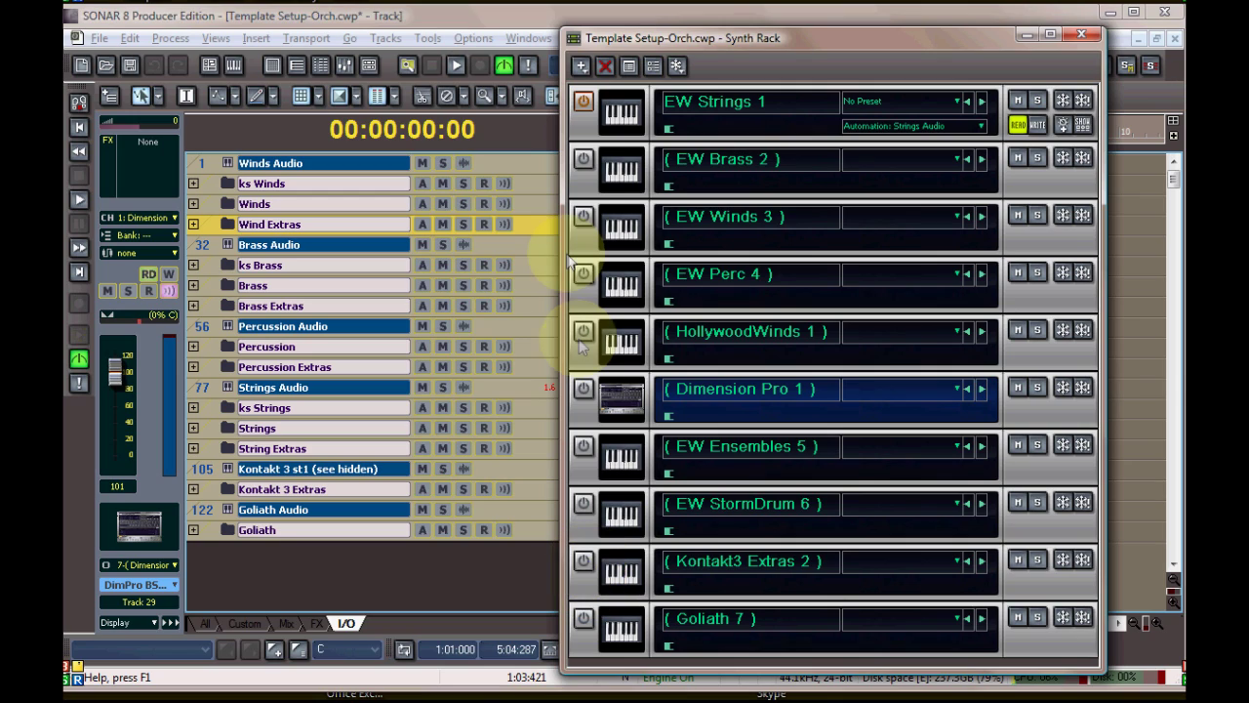
pyautogui.click(585, 121)
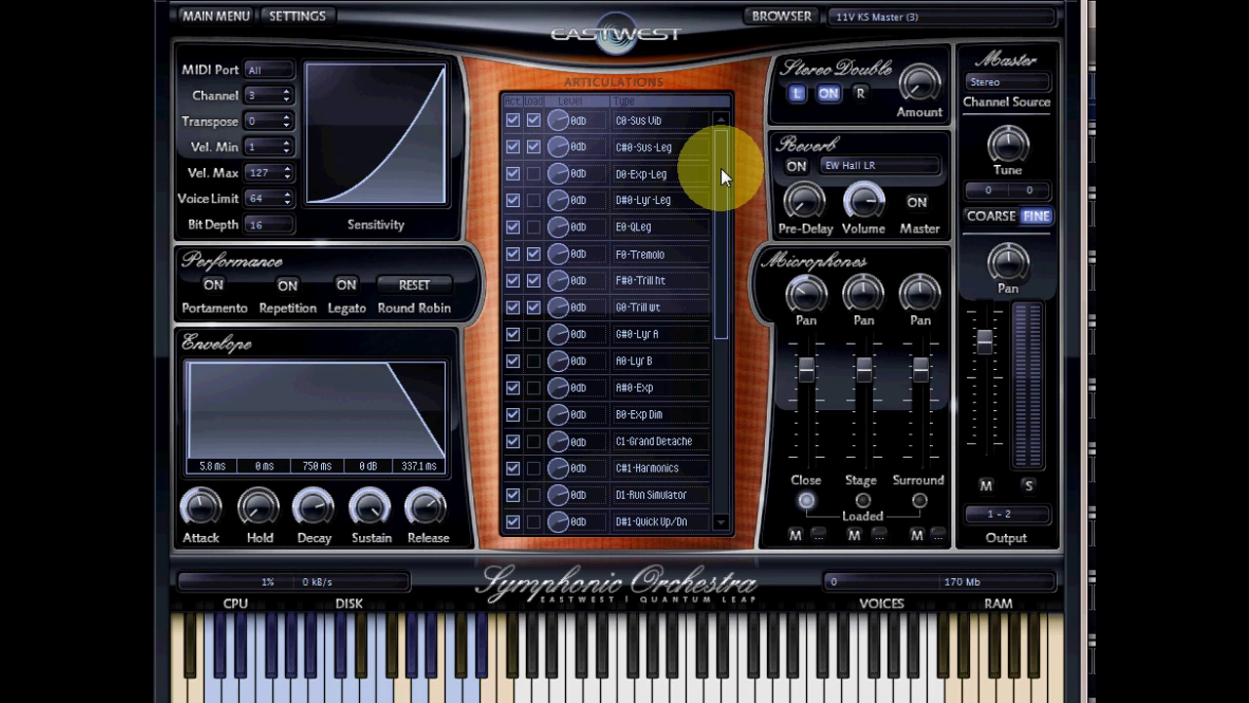
# - Review Play's round robin and MIDI channel settings, then close them and the EW Strings 1 window
pyautogui.click(309, 21)
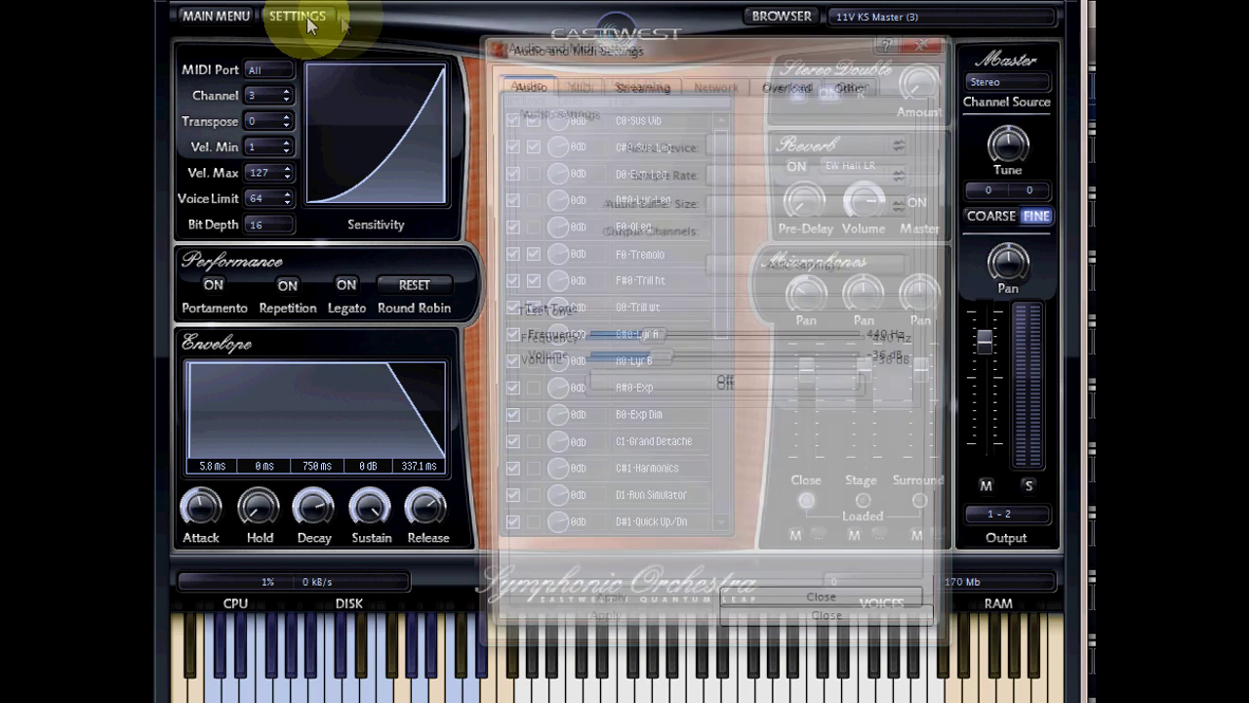
pyautogui.click(851, 85)
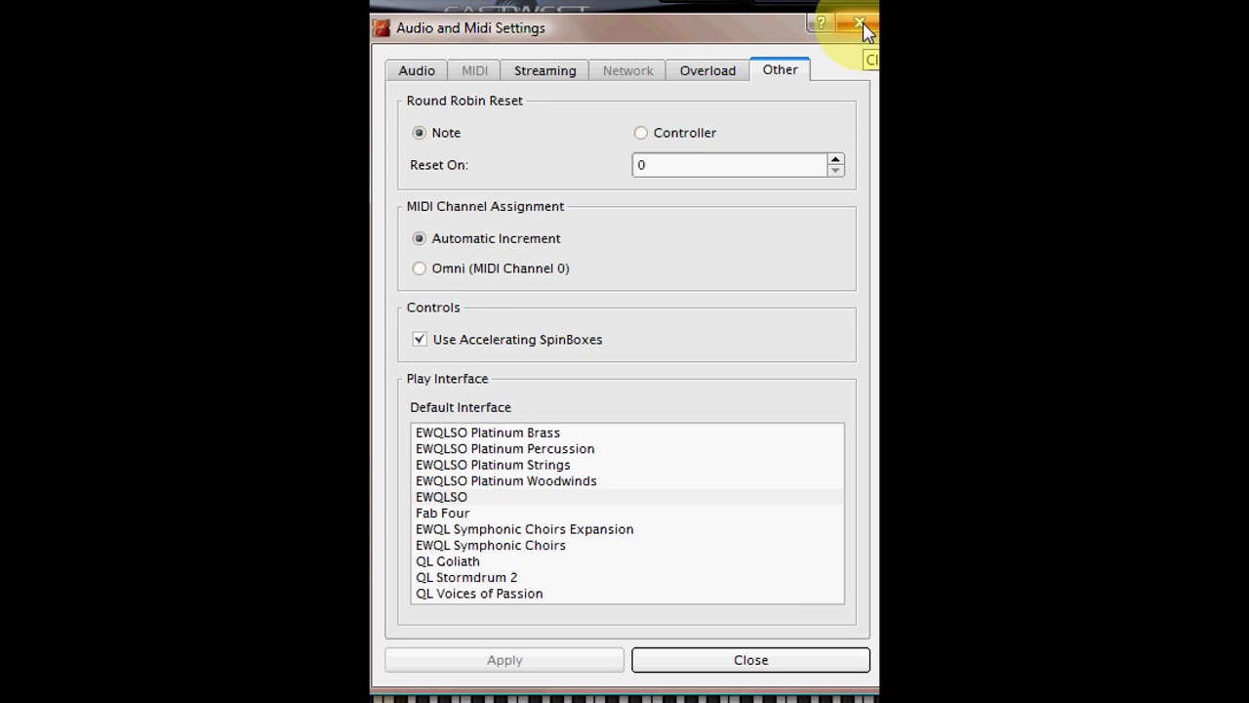
pyautogui.click(866, 31)
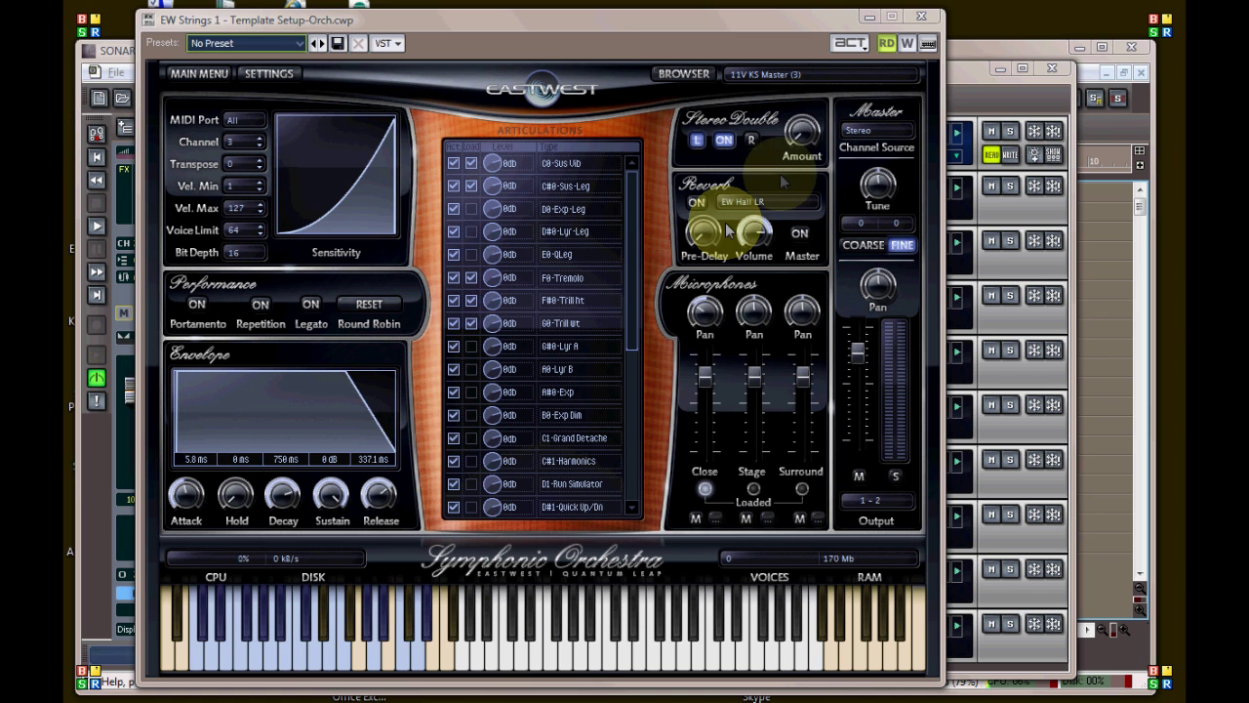
pyautogui.click(920, 16)
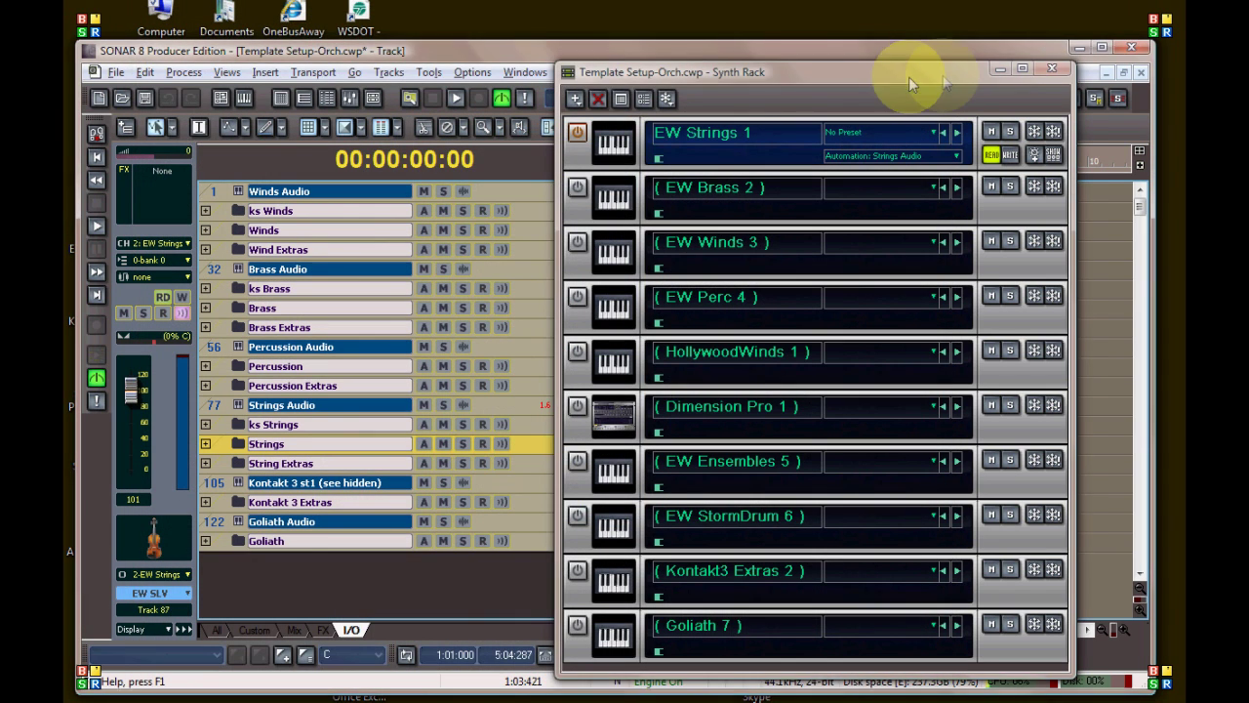
# - Close the Synth Rack and expand the ks Strings folder to show keyswitch tracks 78–86
pyautogui.click(1052, 68)
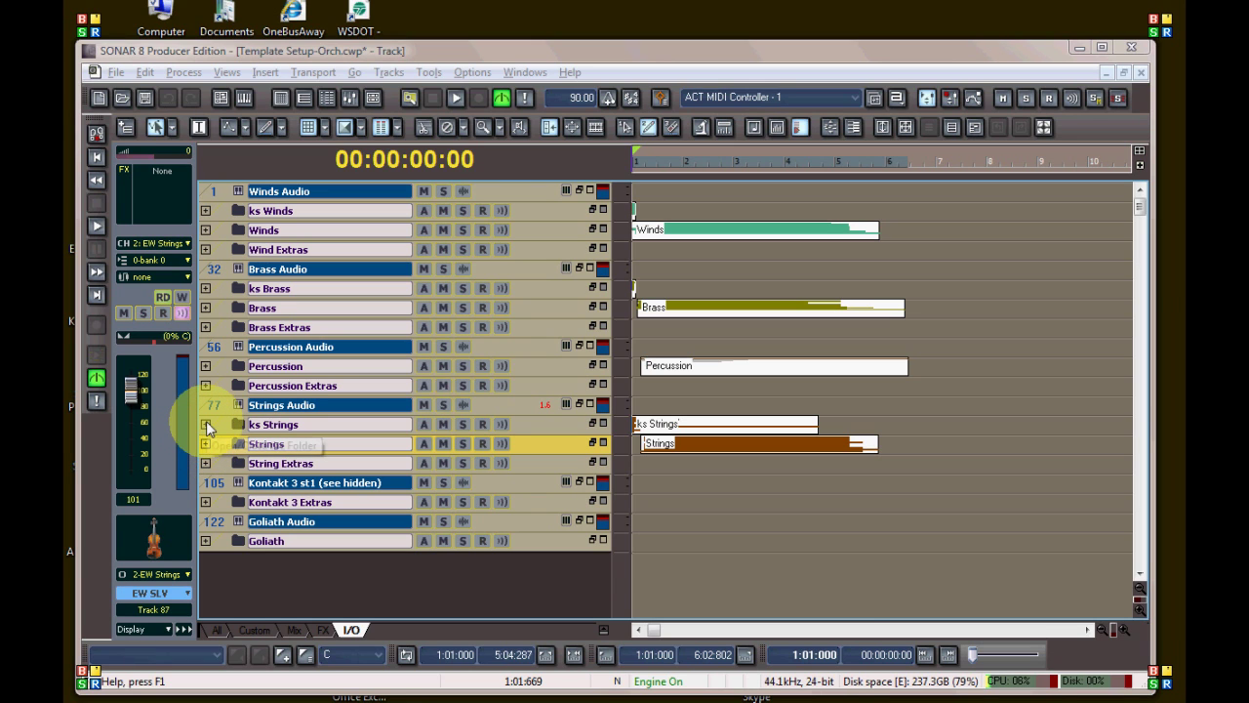
pyautogui.click(206, 424)
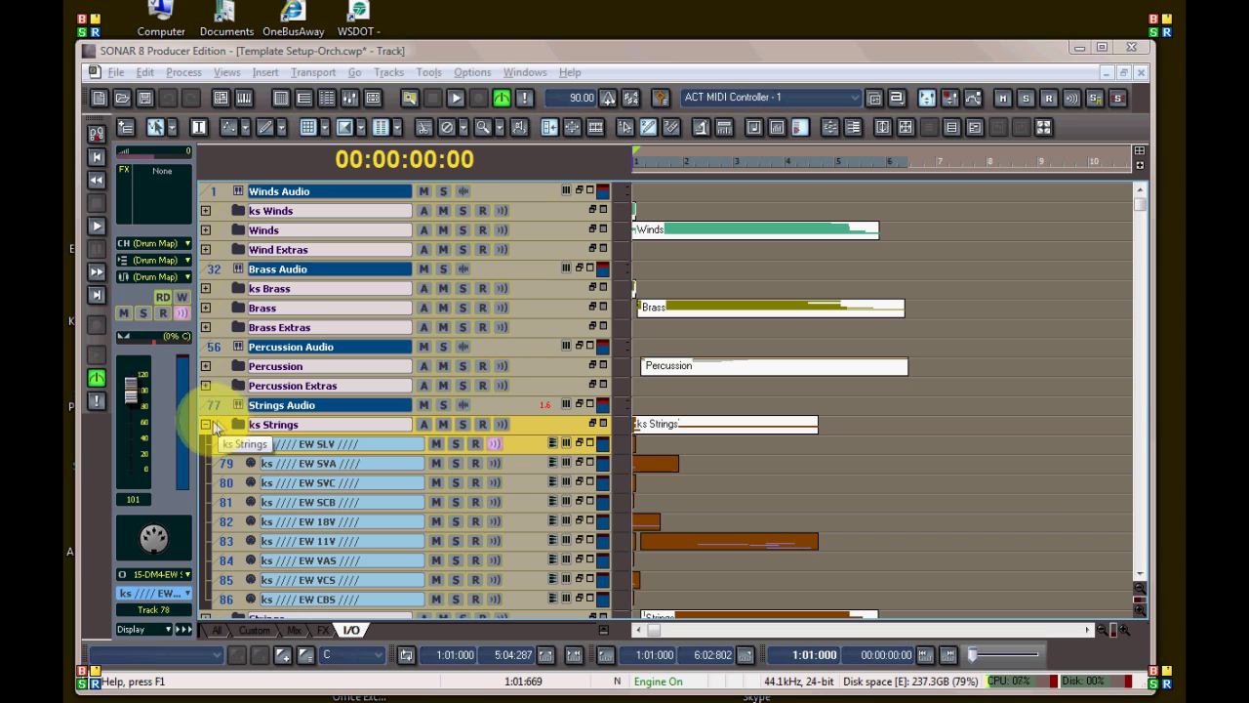
# - Expand the Strings folder and enlarge track 83 to show its output to 14-DM3-EW 11V Keyswitches
pyautogui.click(537, 422)
pyautogui.scroll(-5, 536, 422)
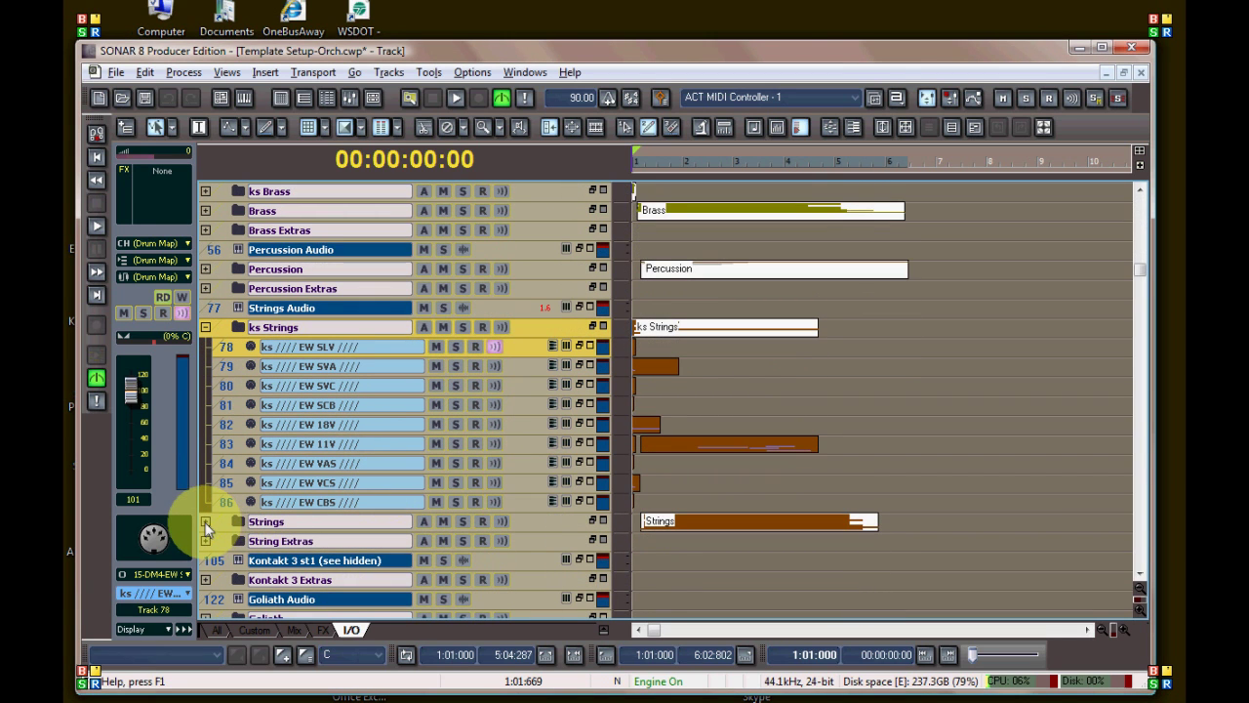
pyautogui.click(206, 522)
pyautogui.scroll(-1, 206, 523)
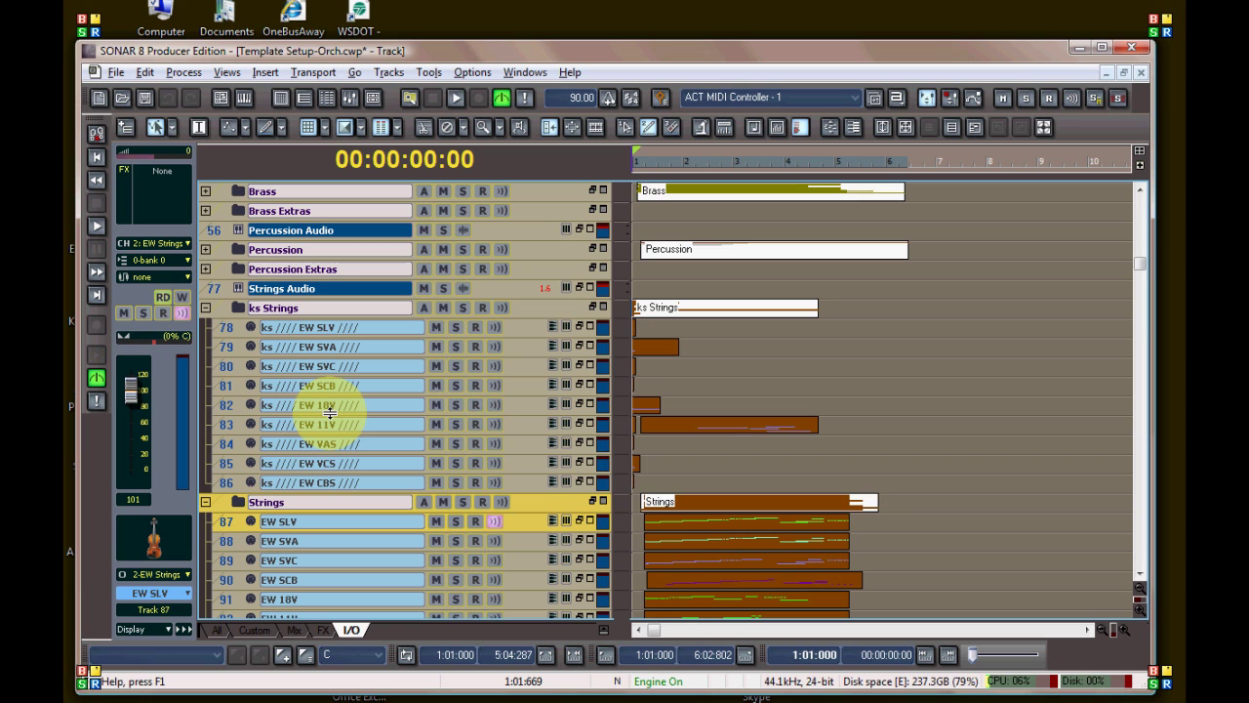
pyautogui.doubleClick(330, 413)
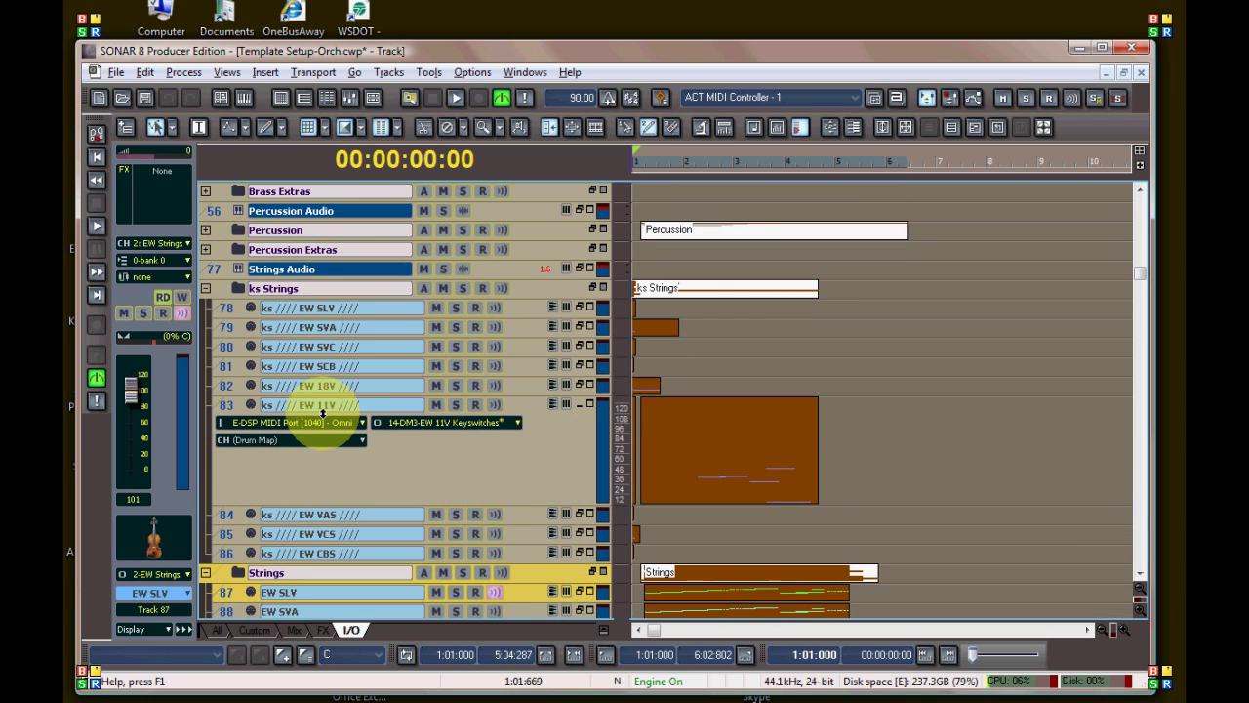
# - Collapse track 83, then check that track 82 outputs to 12-DM1-EW 18V Keyswitches and collapse it
pyautogui.click(322, 412)
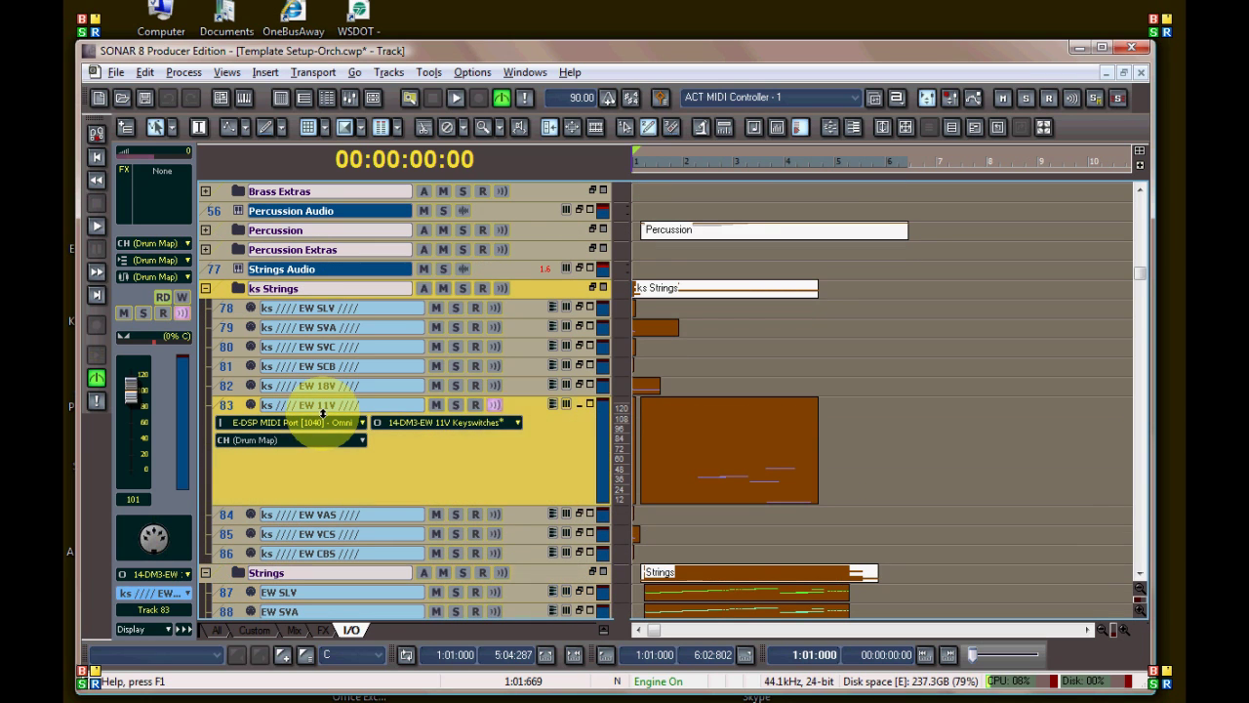
pyautogui.click(579, 404)
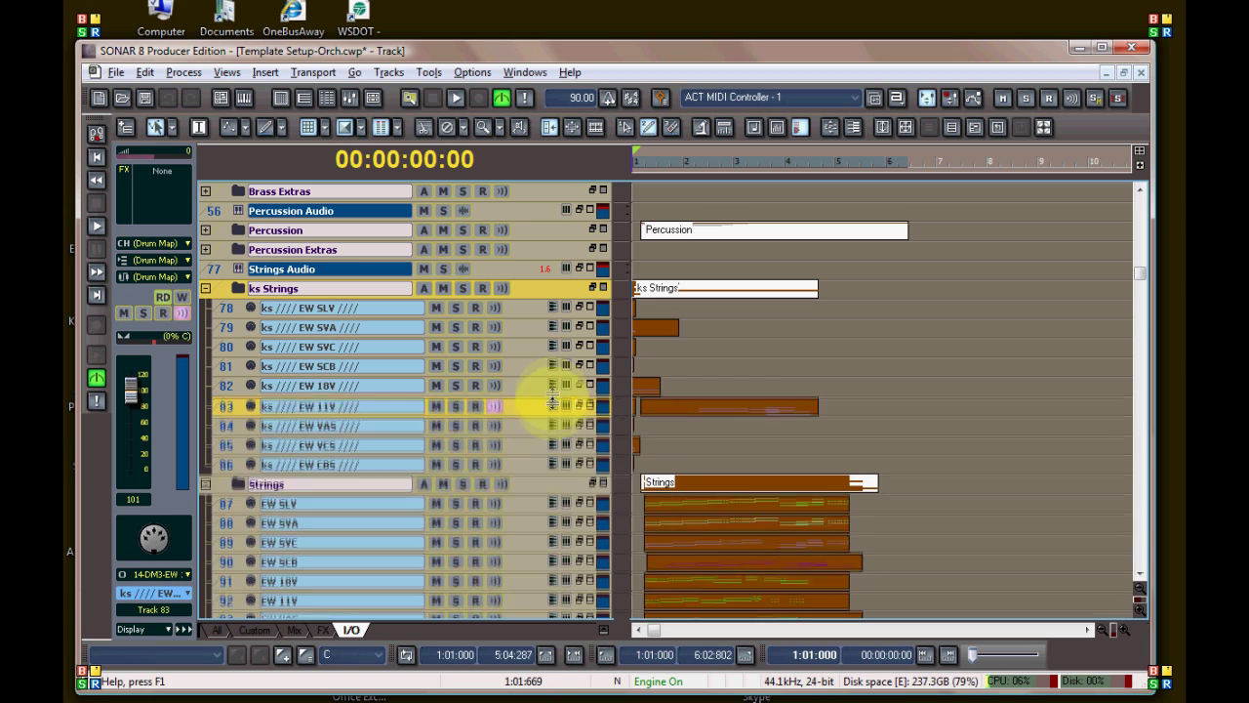
pyautogui.moveTo(554, 395); pyautogui.dragTo(557, 460)
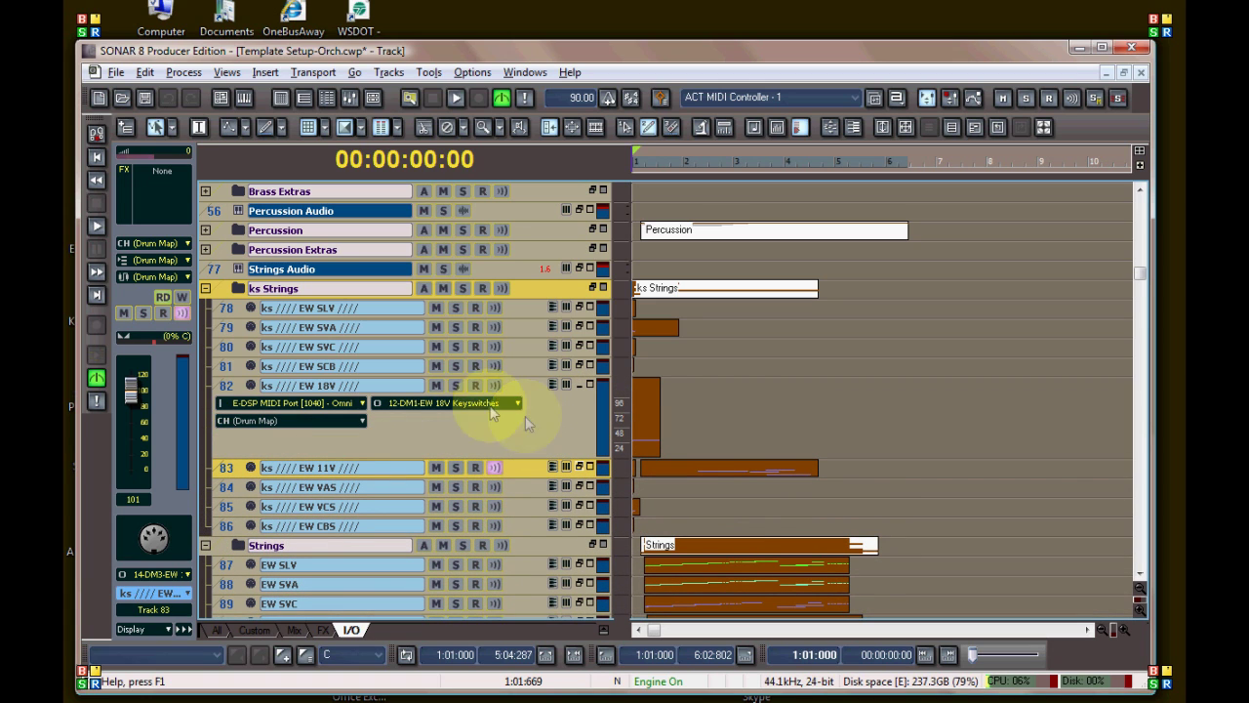
pyautogui.click(517, 403)
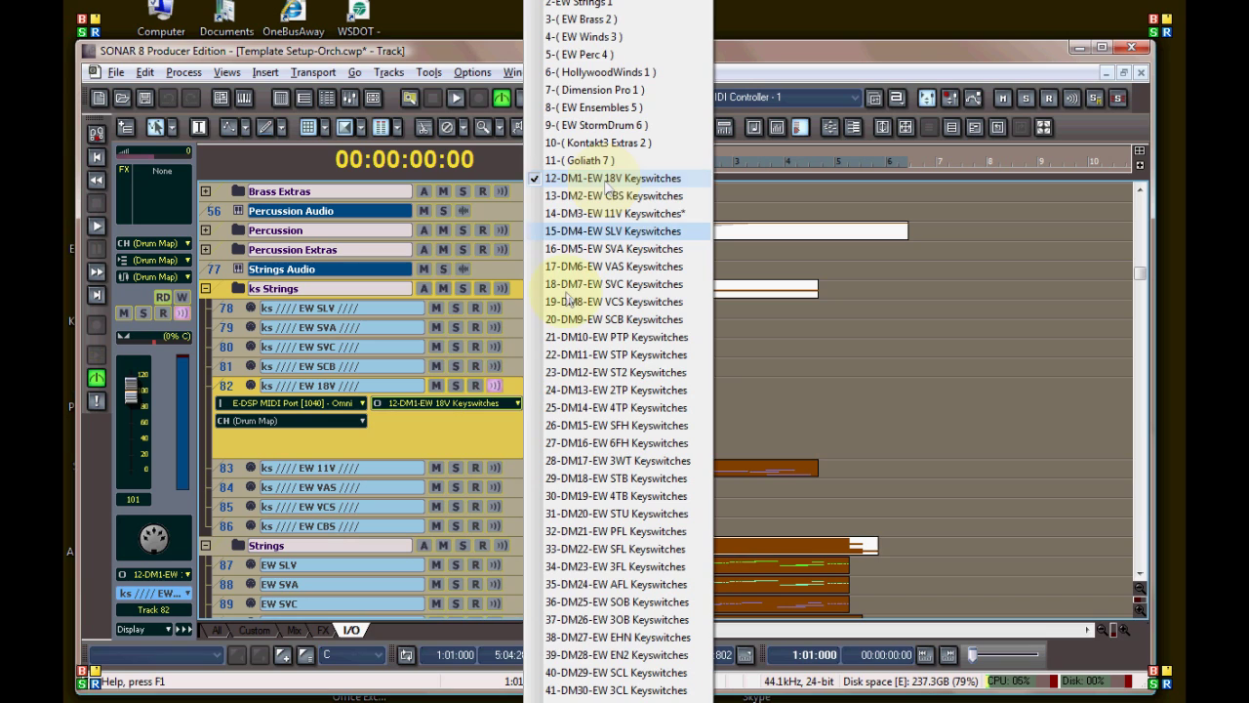
pyautogui.click(462, 423)
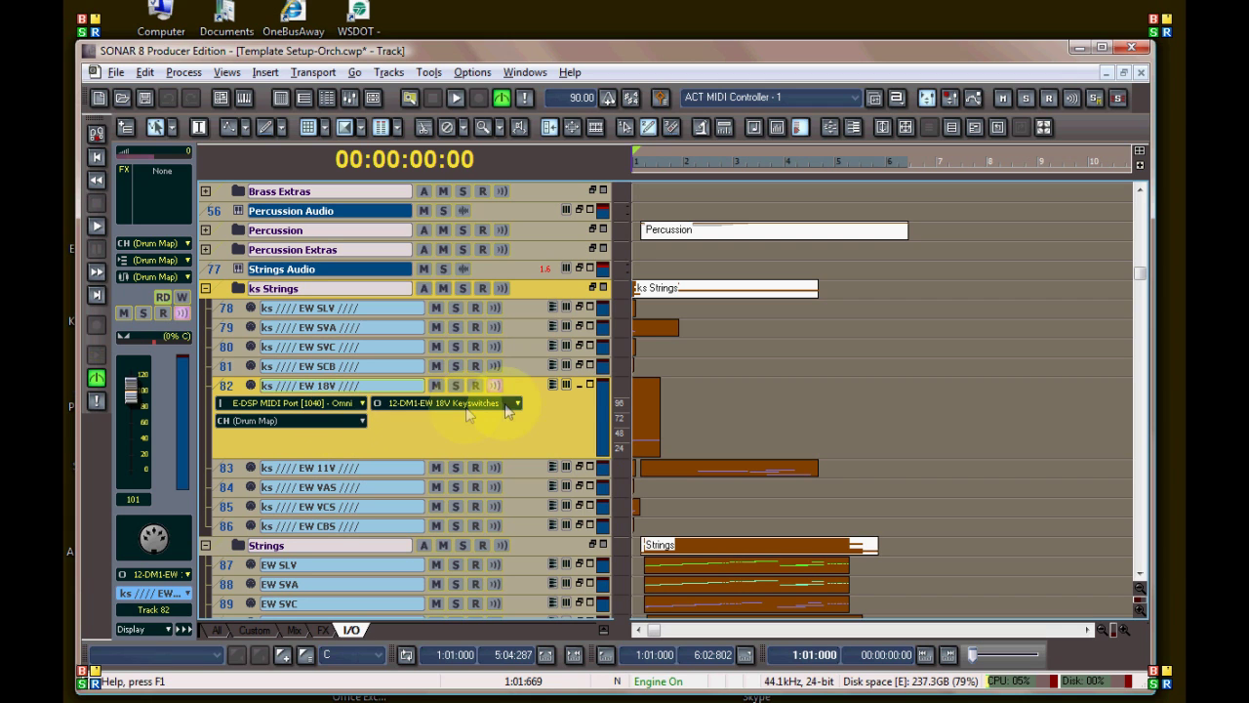
pyautogui.click(577, 383)
# - Enlarge track 91 to show its routing to 2-EW Strings 1 on channel 1, checking the Synth Rack
pyautogui.scroll(-4, 577, 384)
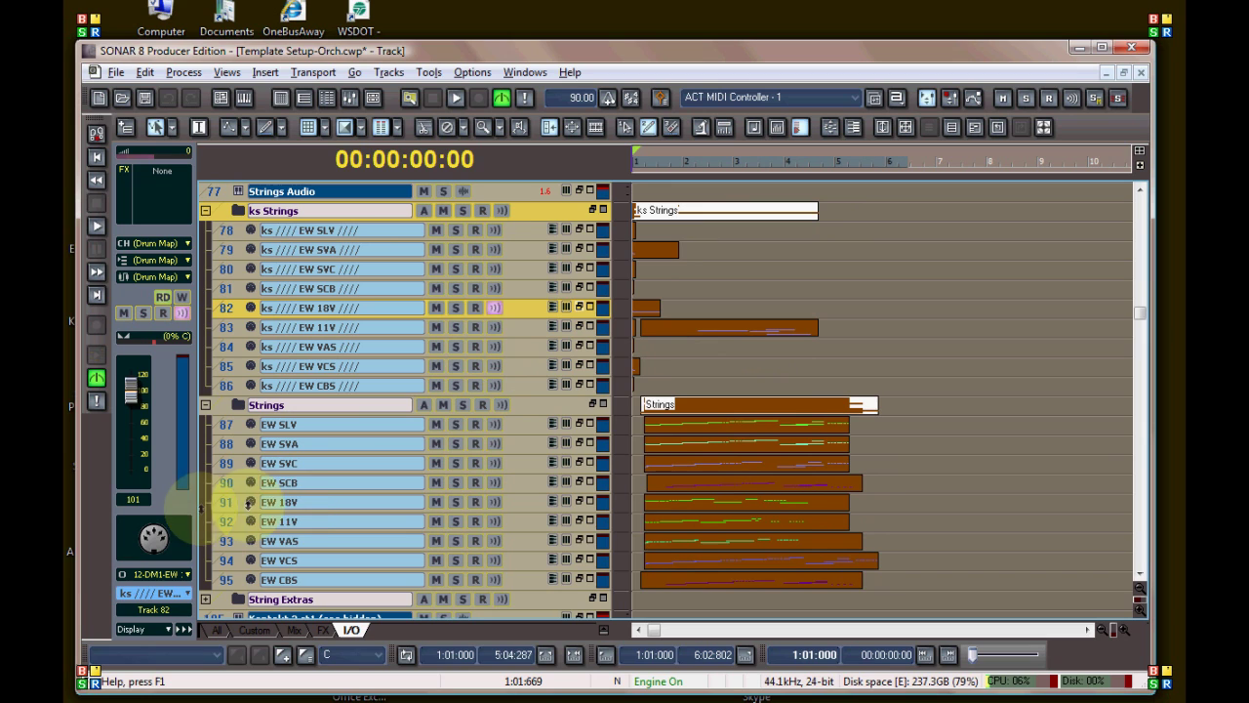
pyautogui.moveTo(407, 510); pyautogui.dragTo(410, 566)
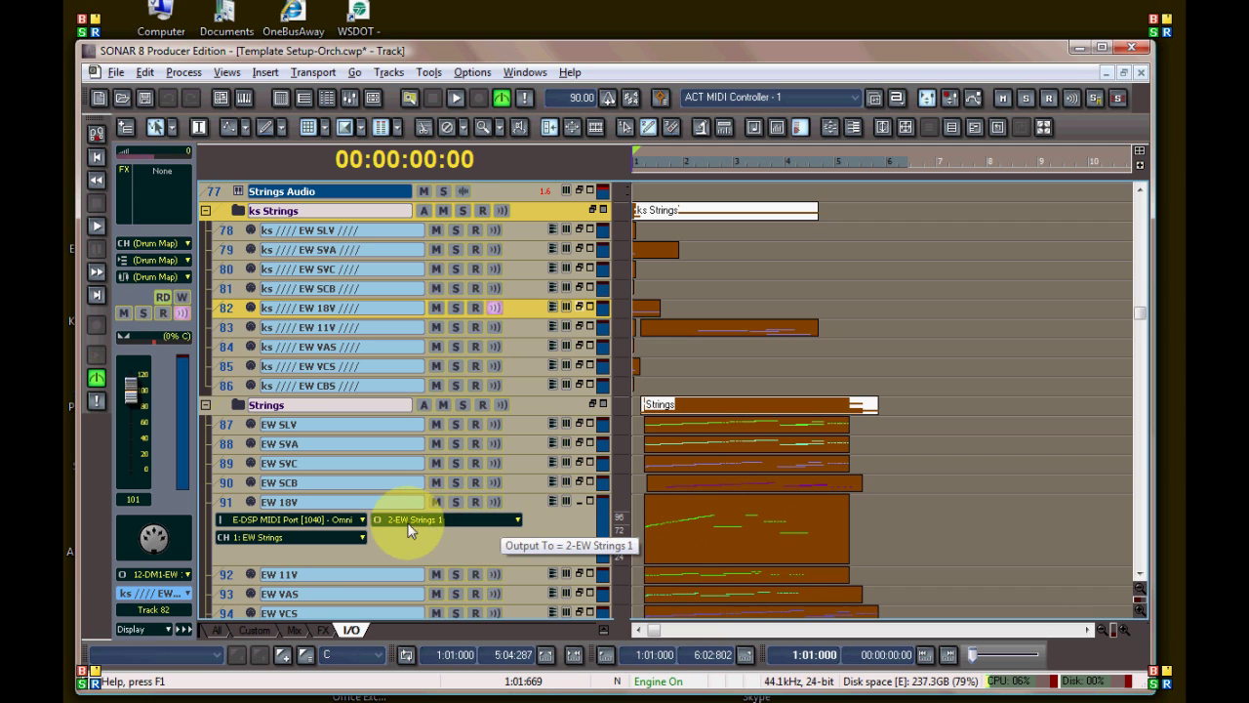
pyautogui.click(372, 97)
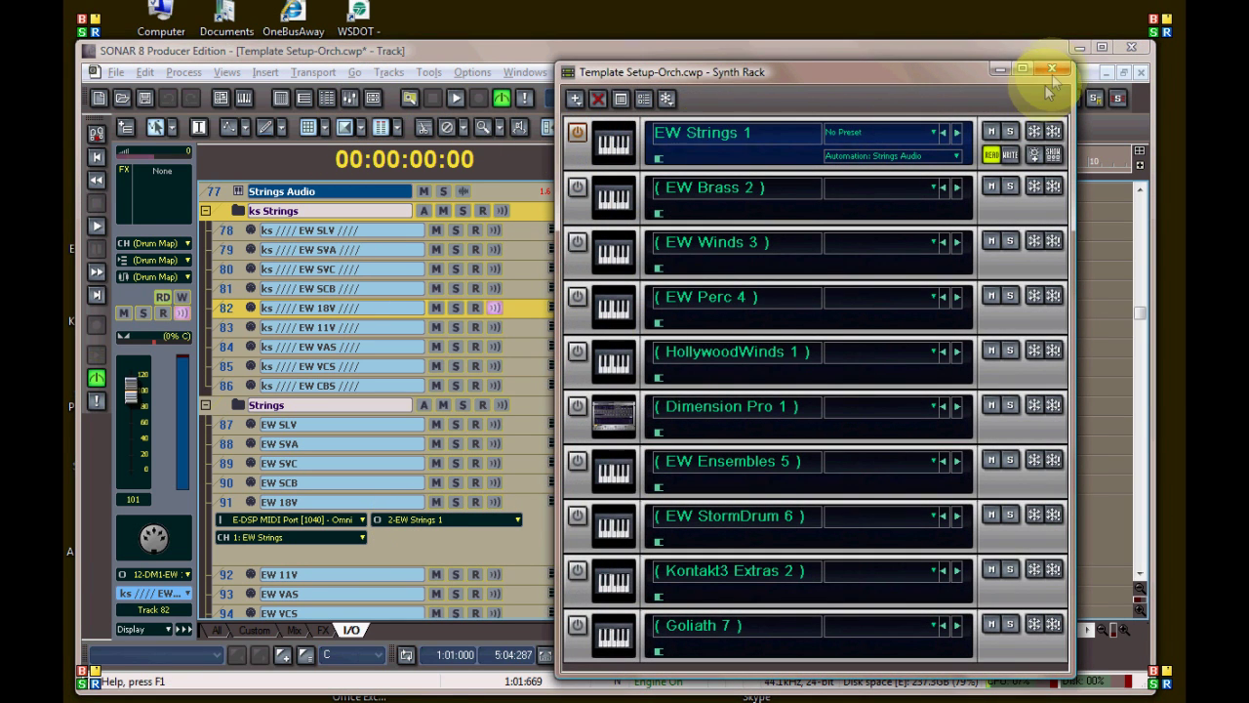
pyautogui.click(1052, 70)
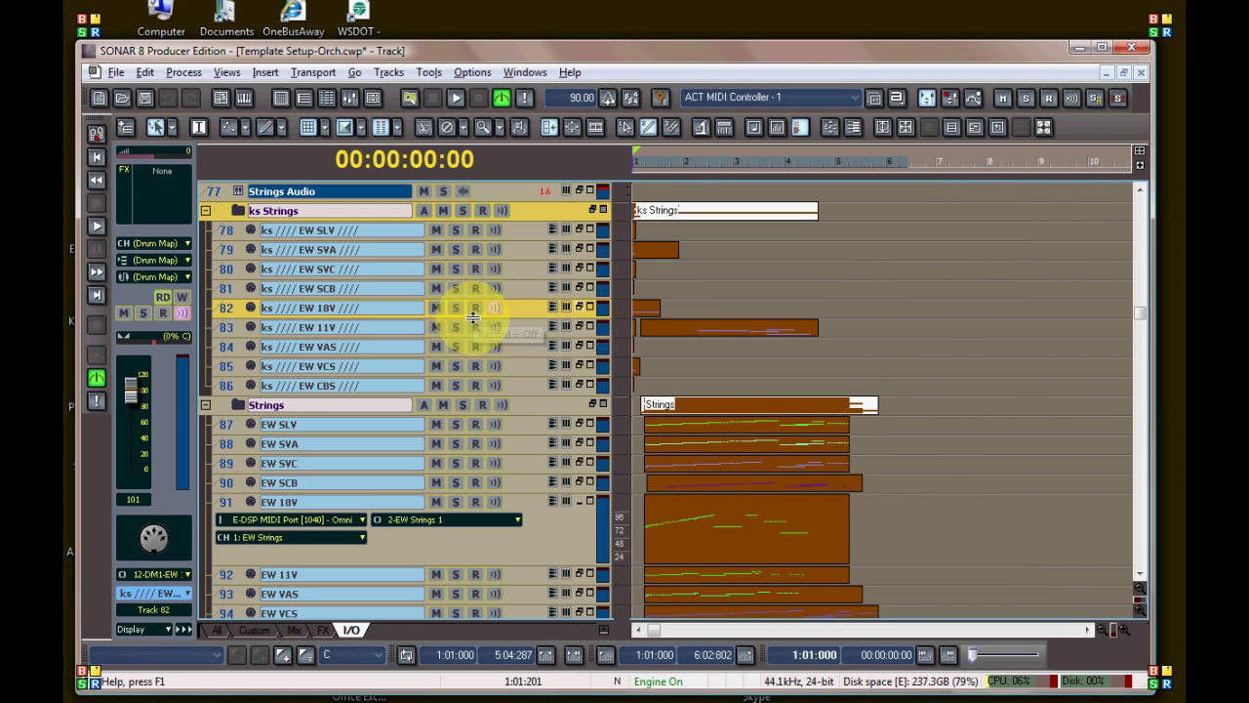
# - Compare track 82's keyswitch routing, then return tracks 82 and 91 to normal height
pyautogui.moveTo(474, 317); pyautogui.dragTo(476, 388)
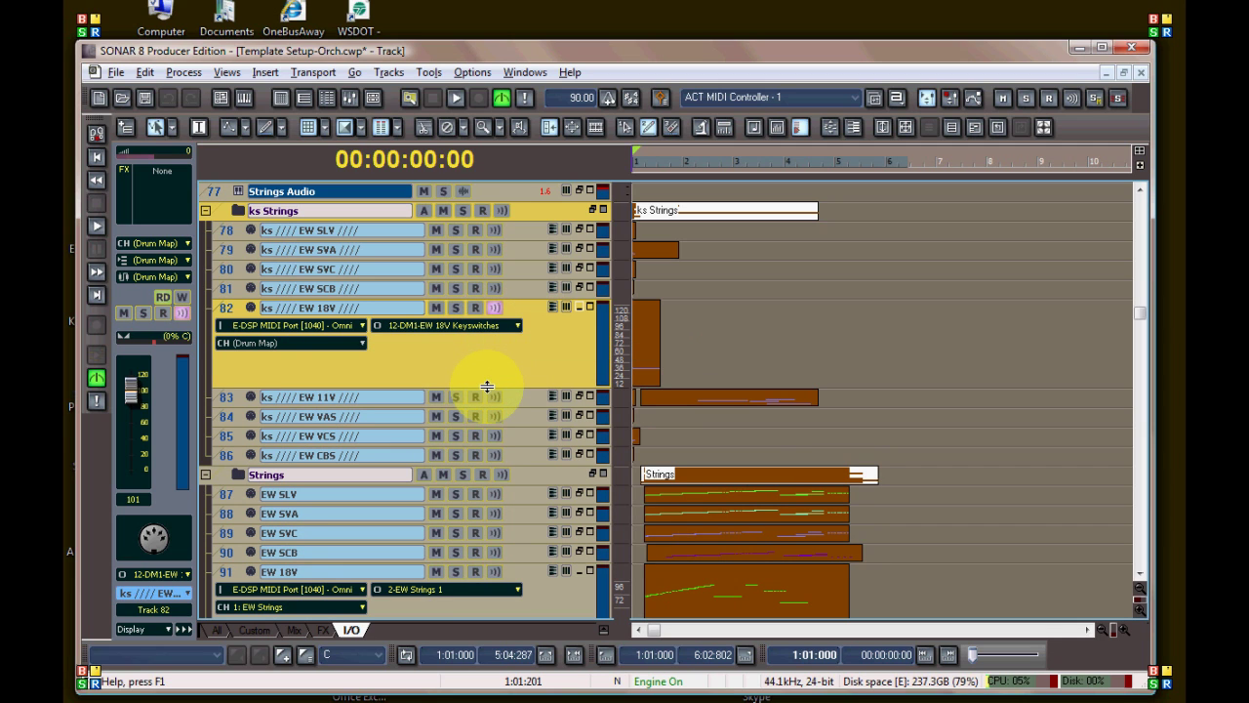
pyautogui.moveTo(487, 386); pyautogui.dragTo(496, 283)
pyautogui.moveTo(454, 563); pyautogui.dragTo(455, 500)
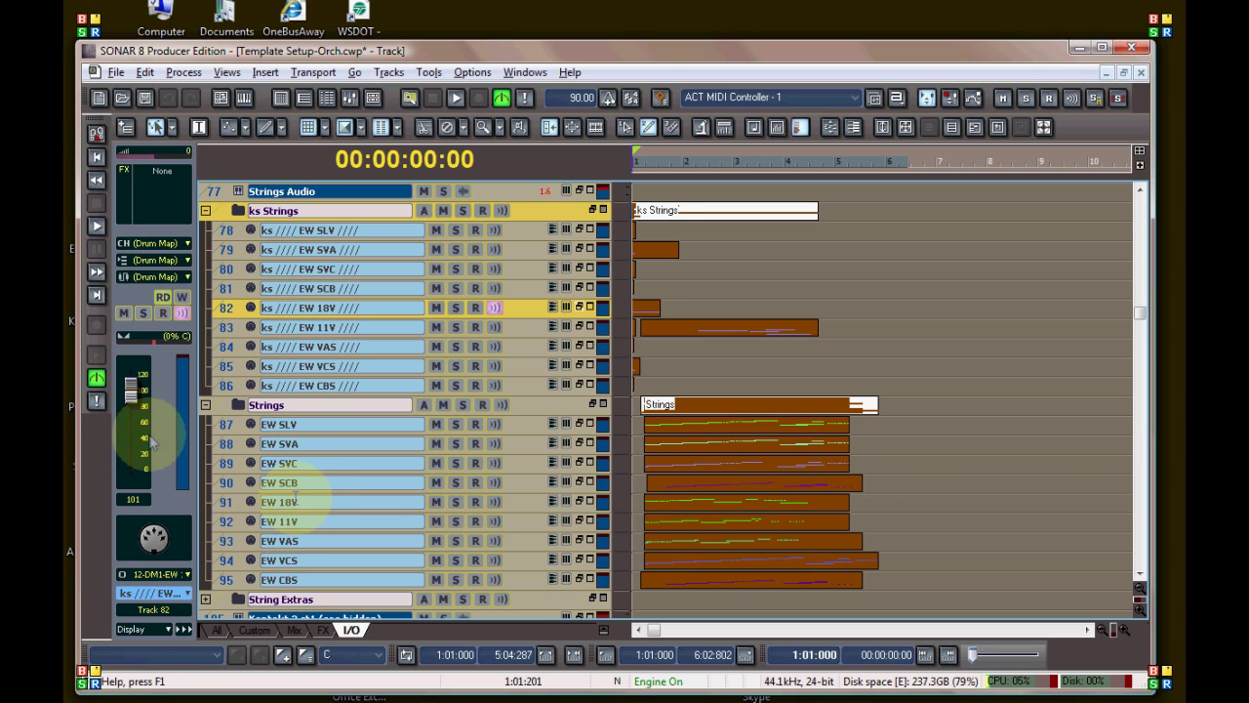
pyautogui.click(226, 306)
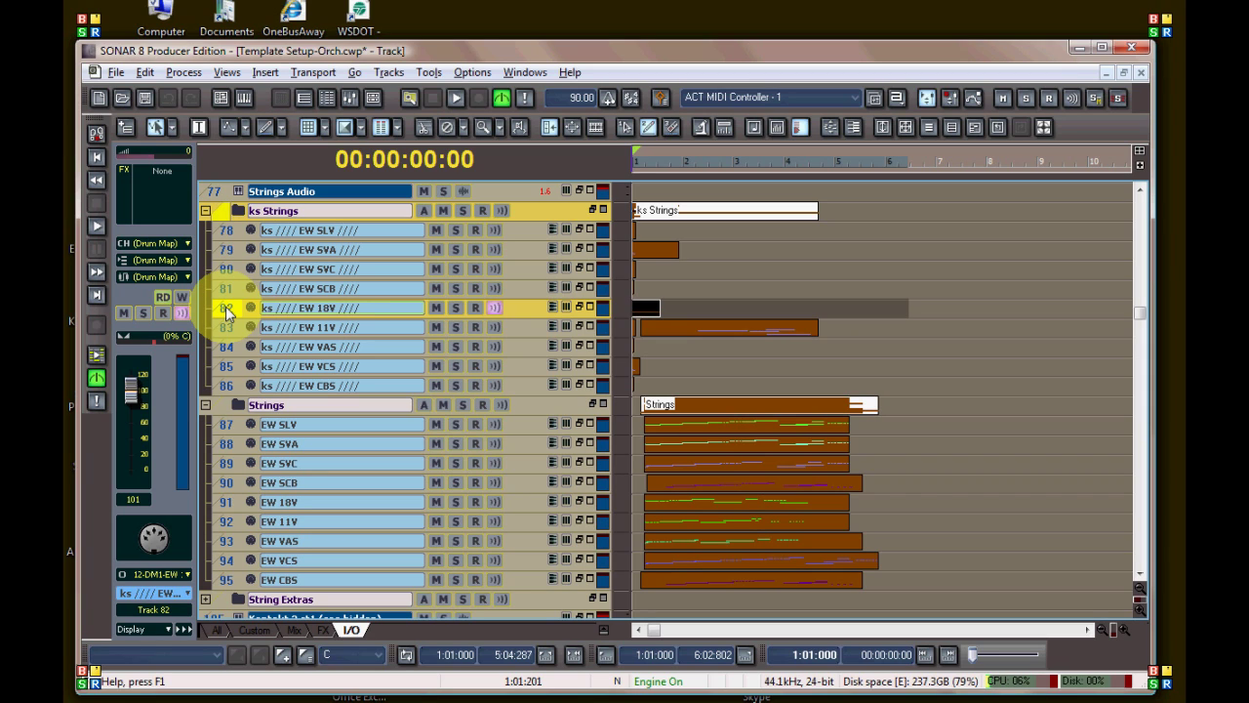
# - Select keyswitch tracks 78–86 plus the Strings tracks 87–95 and view them in the Piano Roll
pyautogui.click(219, 215)
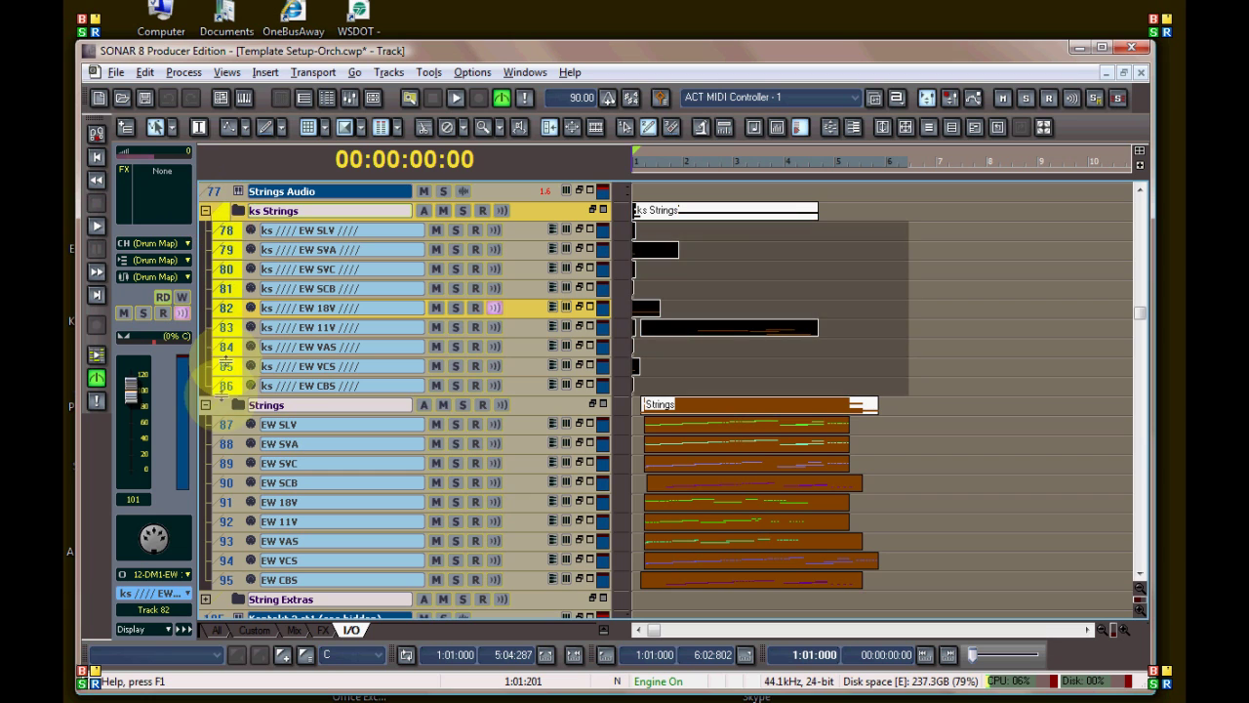
pyautogui.keyDown('ctrl'); pyautogui.click(221, 414); pyautogui.keyUp('ctrl')
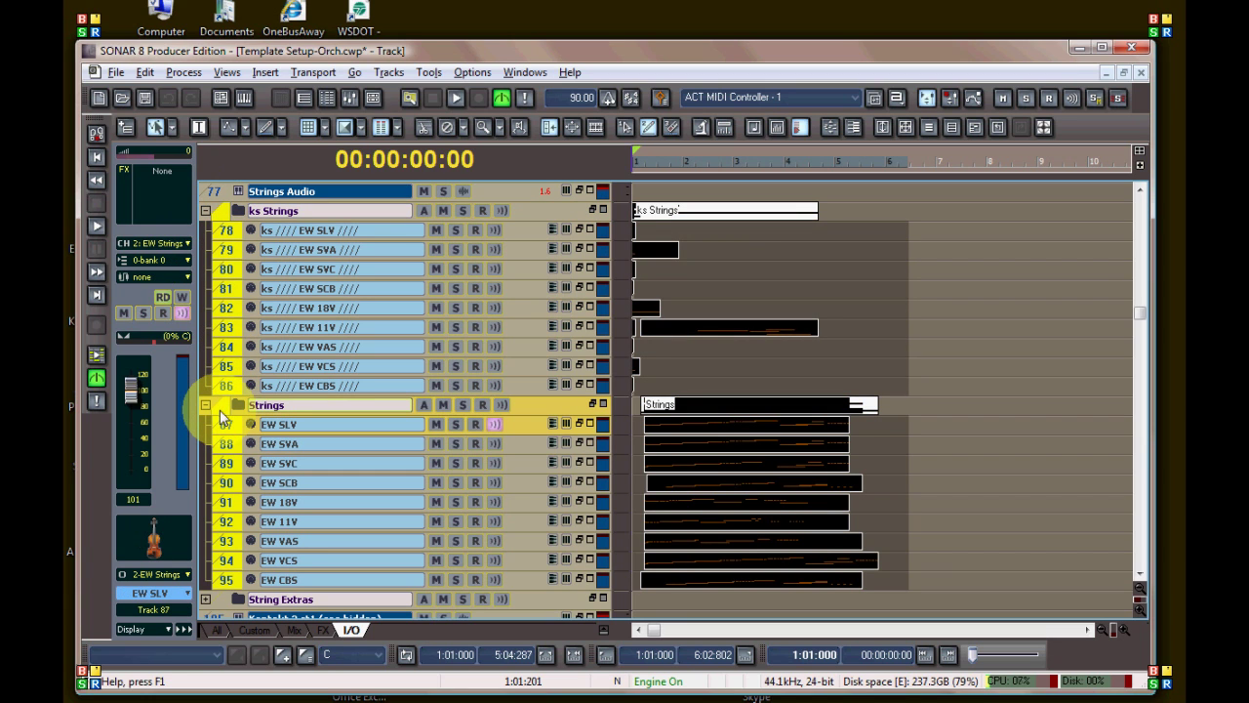
pyautogui.click(251, 101)
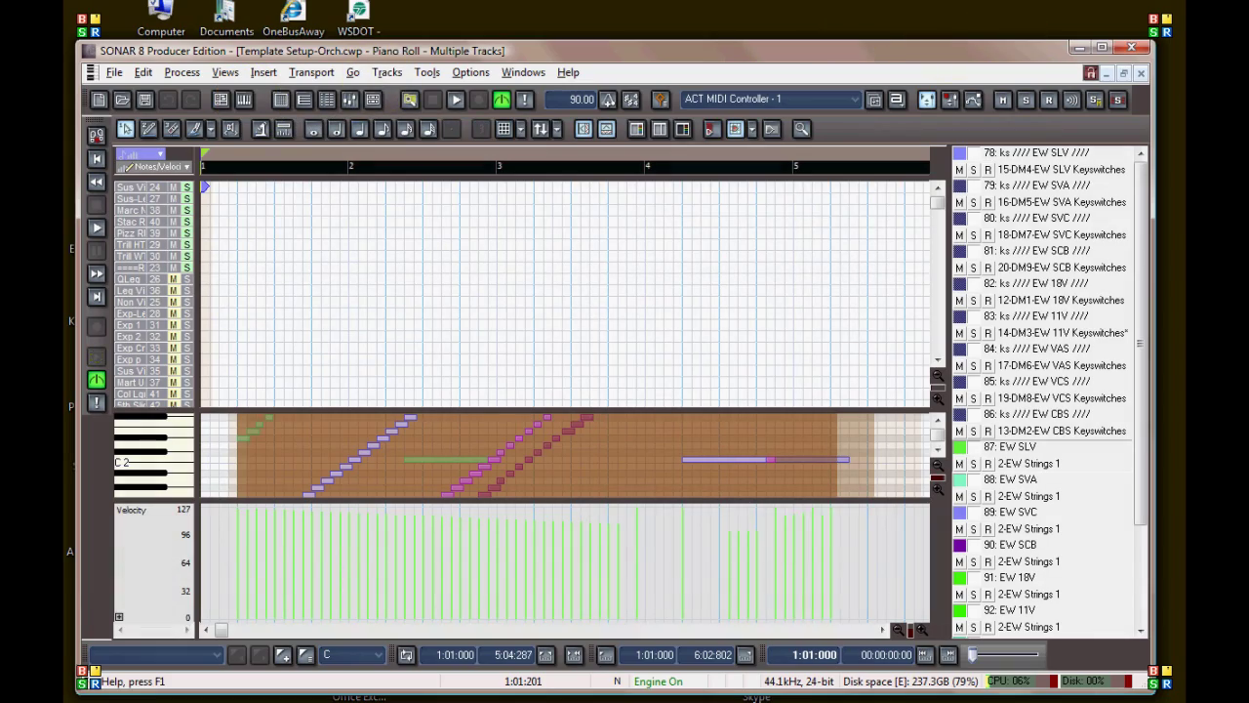